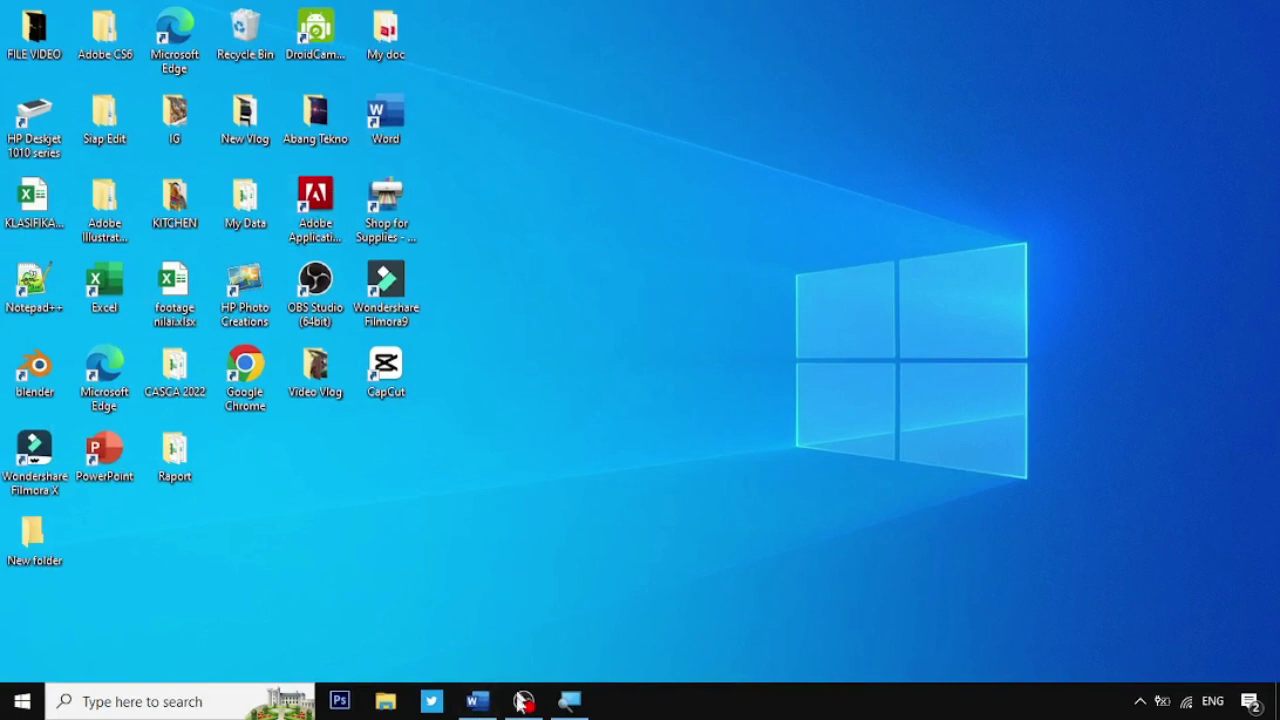
# Bring the blank Document1 forward in Word and show the Insert commands.
pyautogui.click(477, 701)
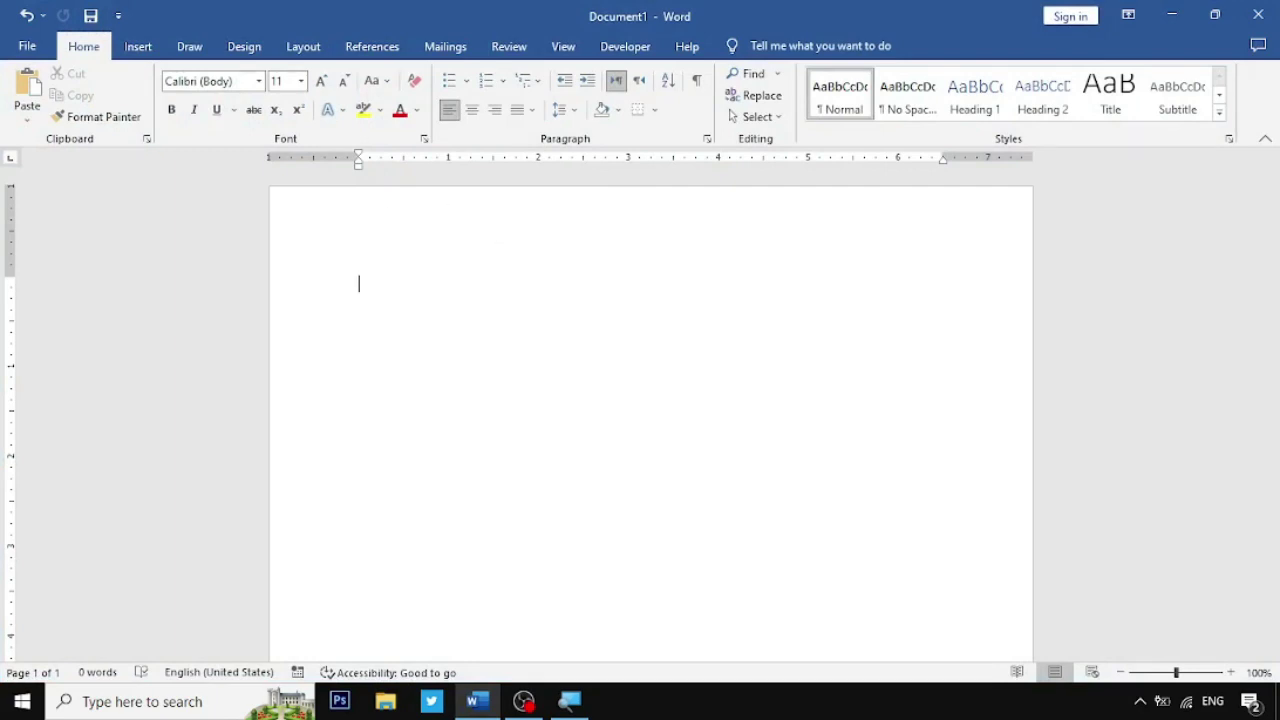
pyautogui.click(140, 47)
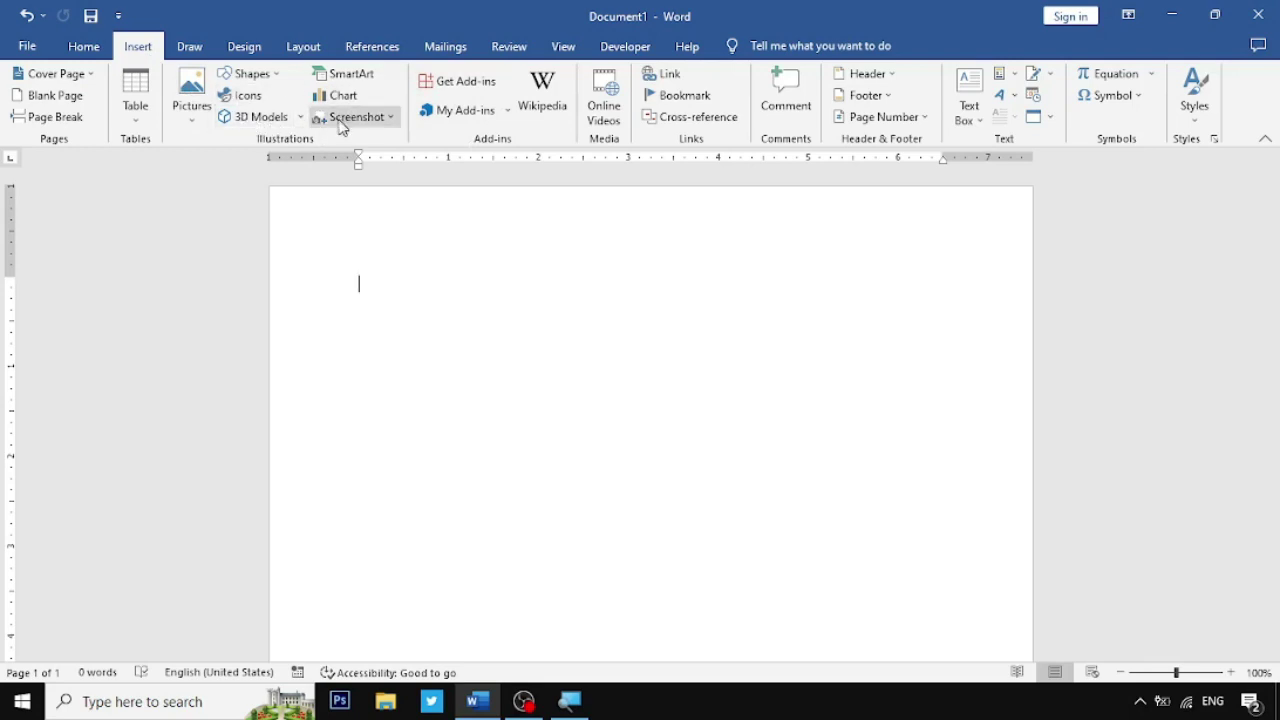
# Search the icon library for 'body parts' and insert the fingerprint icon.
pyautogui.click(243, 100)
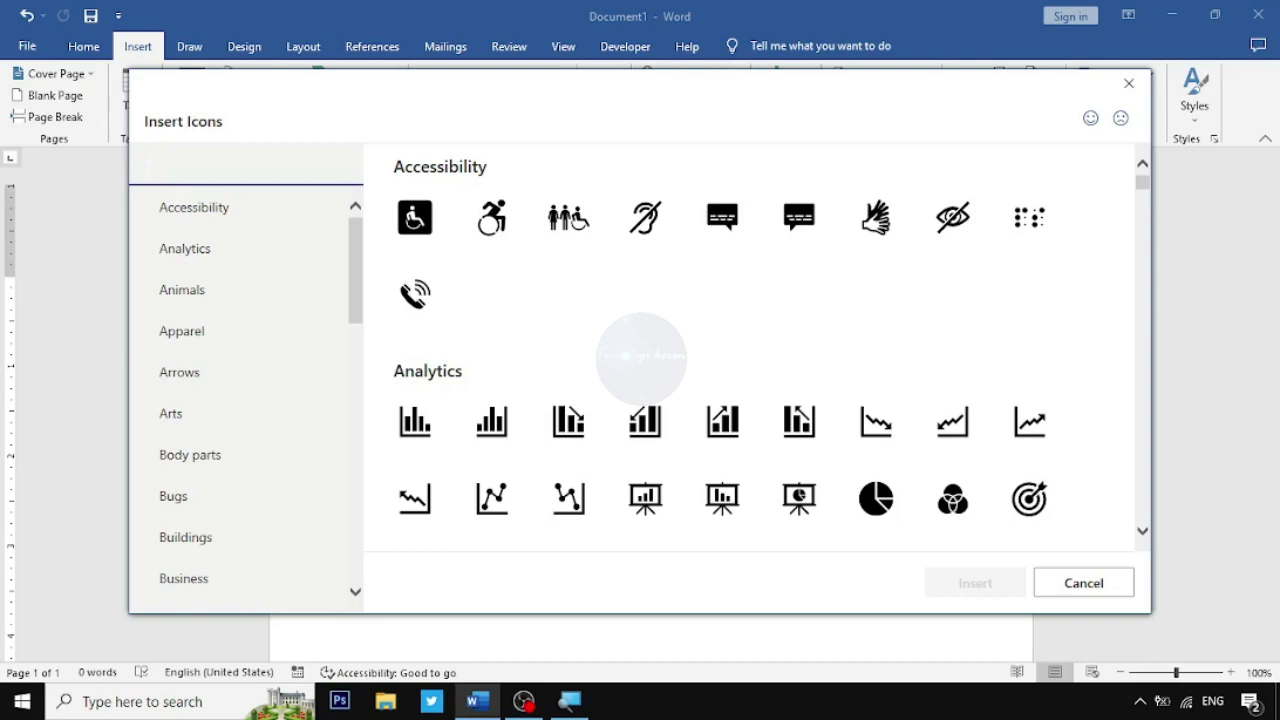
pyautogui.write('bod')
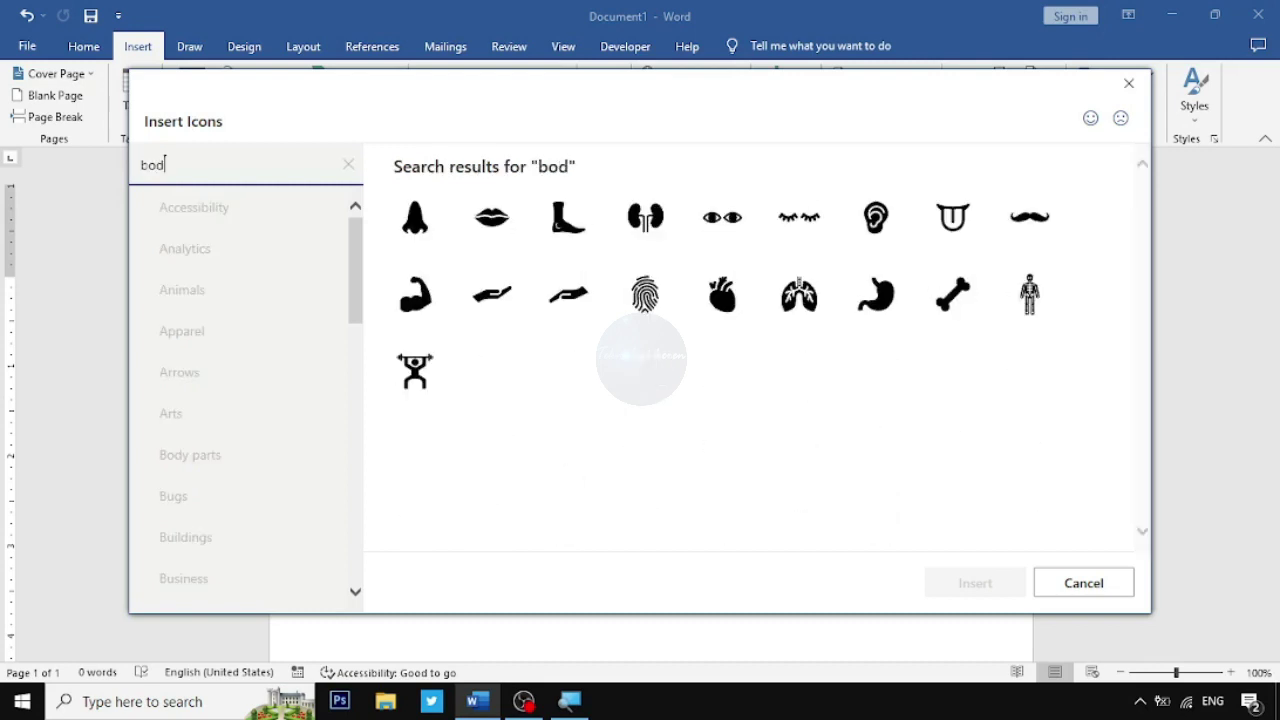
pyautogui.write('y ')
pyautogui.write('part')
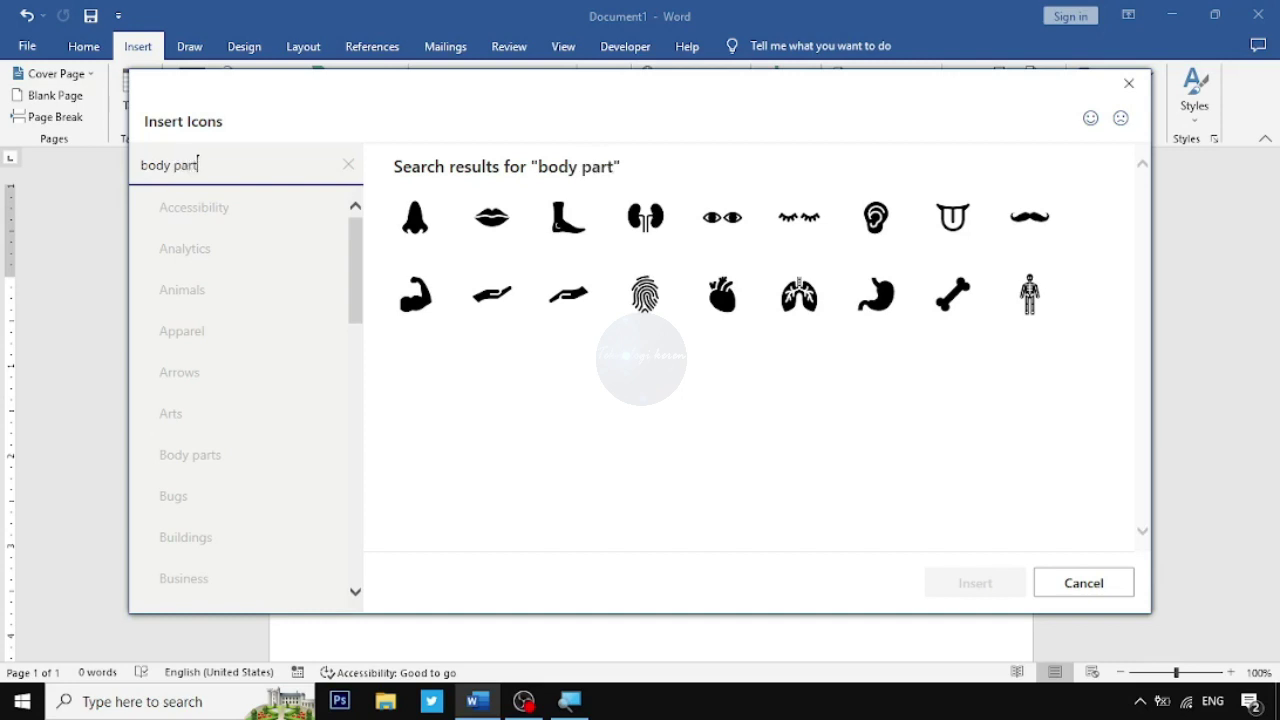
pyautogui.write('s')
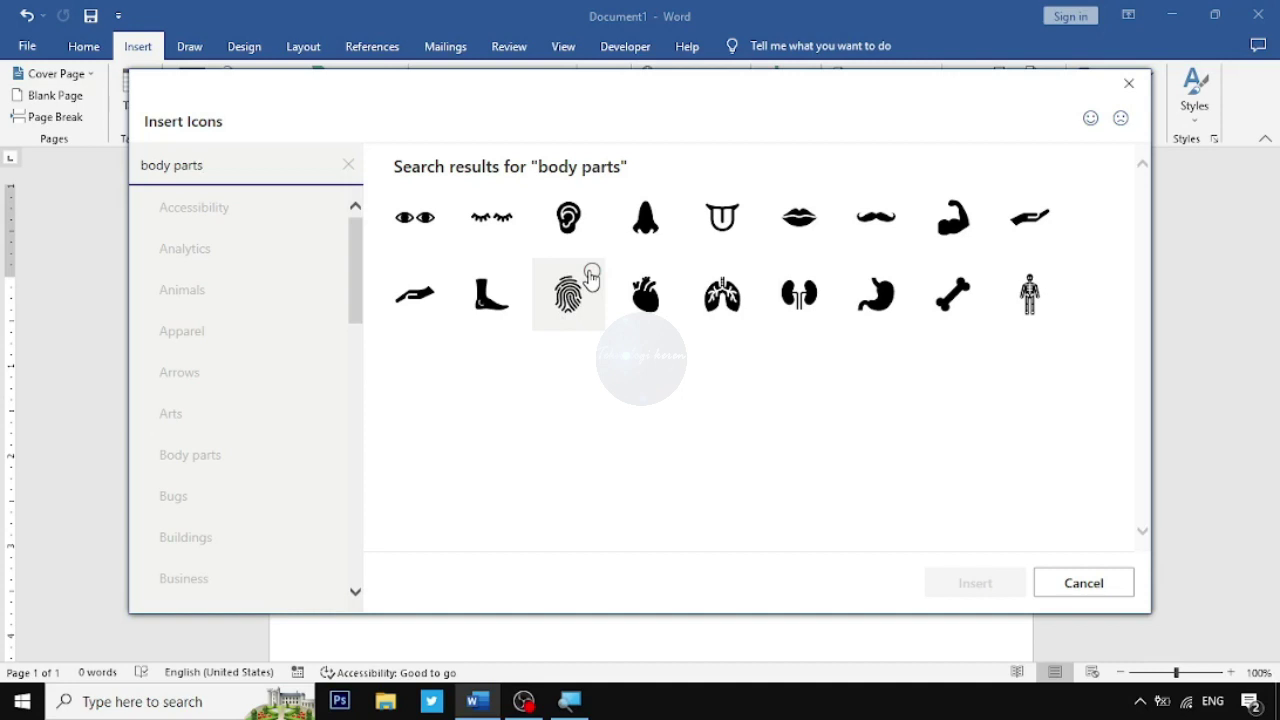
pyautogui.click(592, 277)
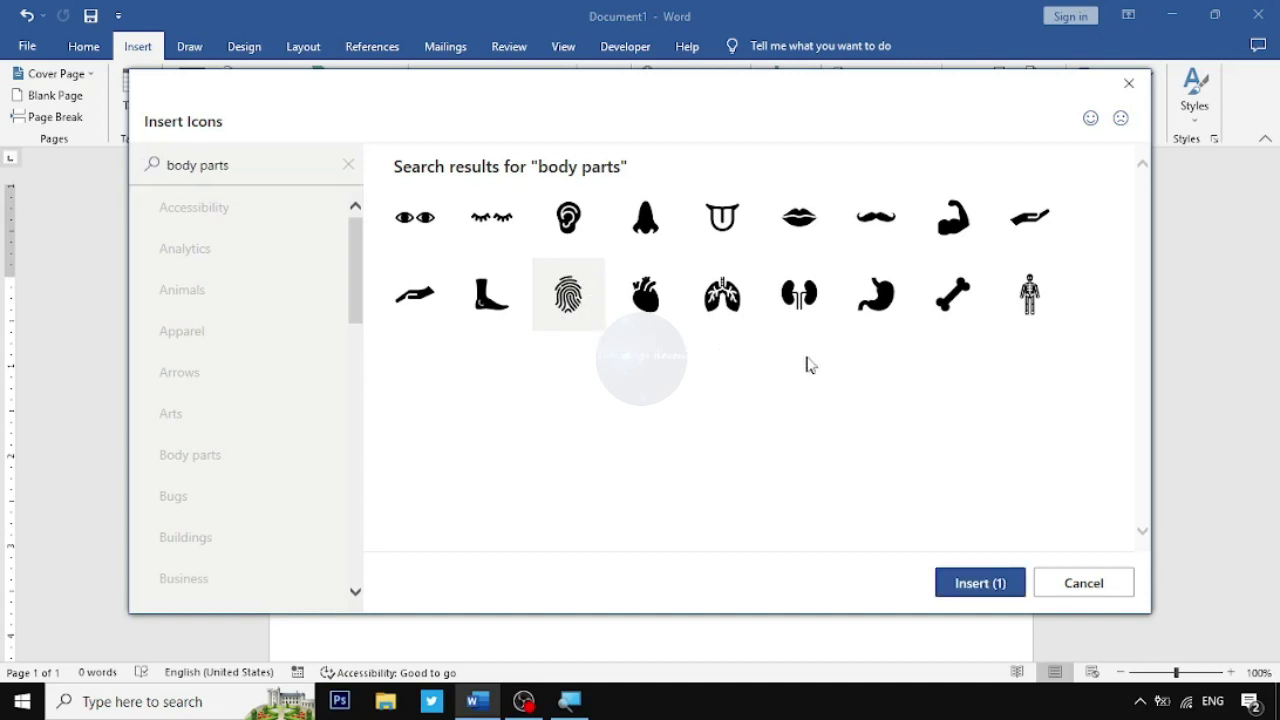
pyautogui.click(977, 584)
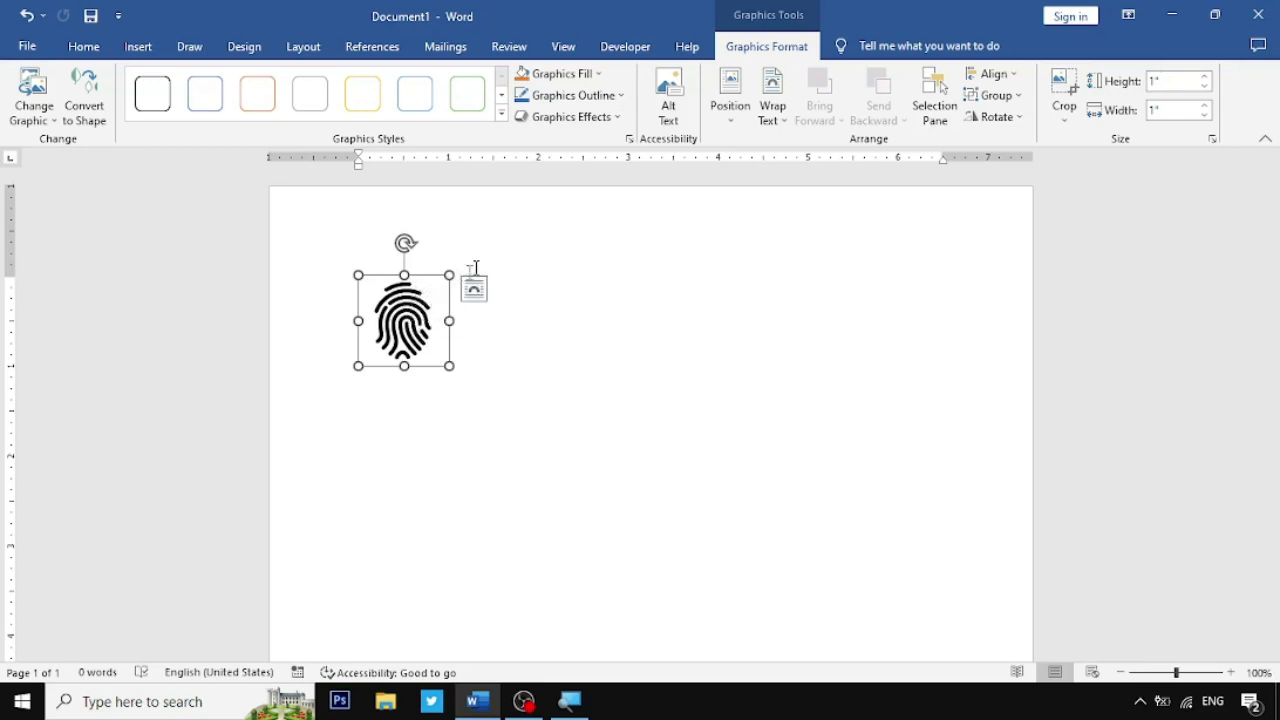
# Fill the fingerprint icon with a light blue theme colour using Graphics Fill.
pyautogui.click(585, 79)
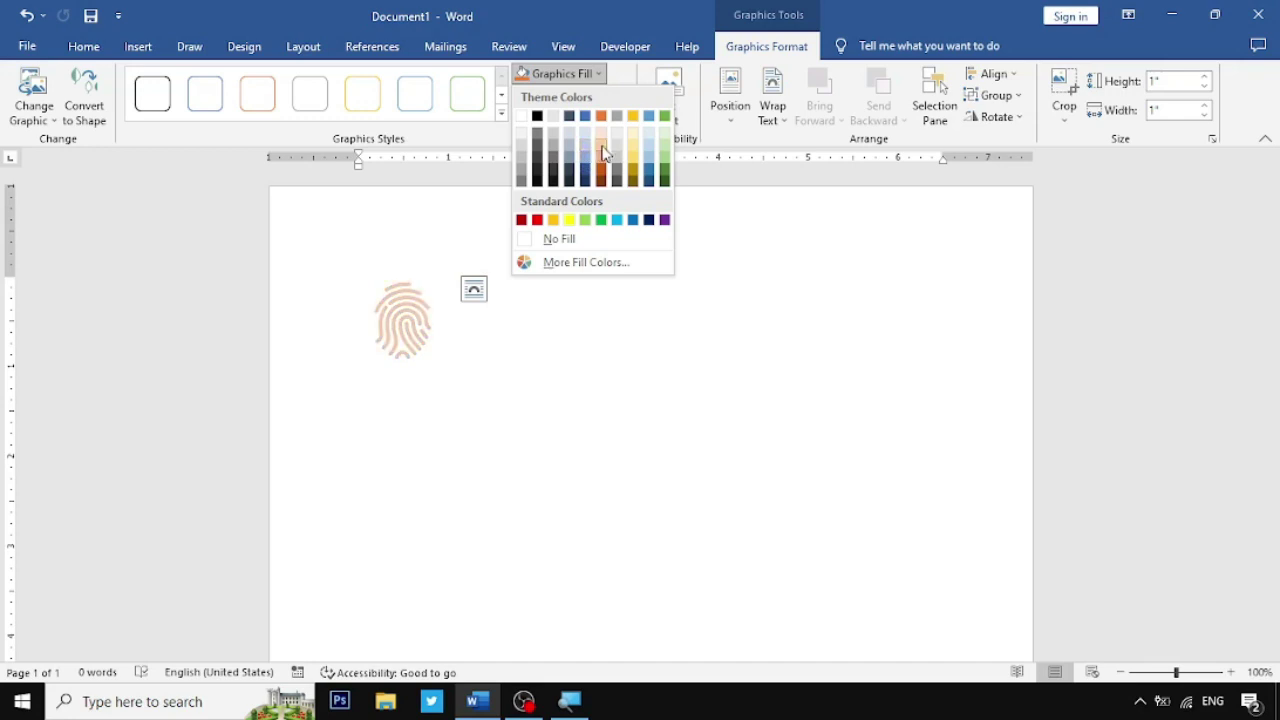
pyautogui.click(651, 120)
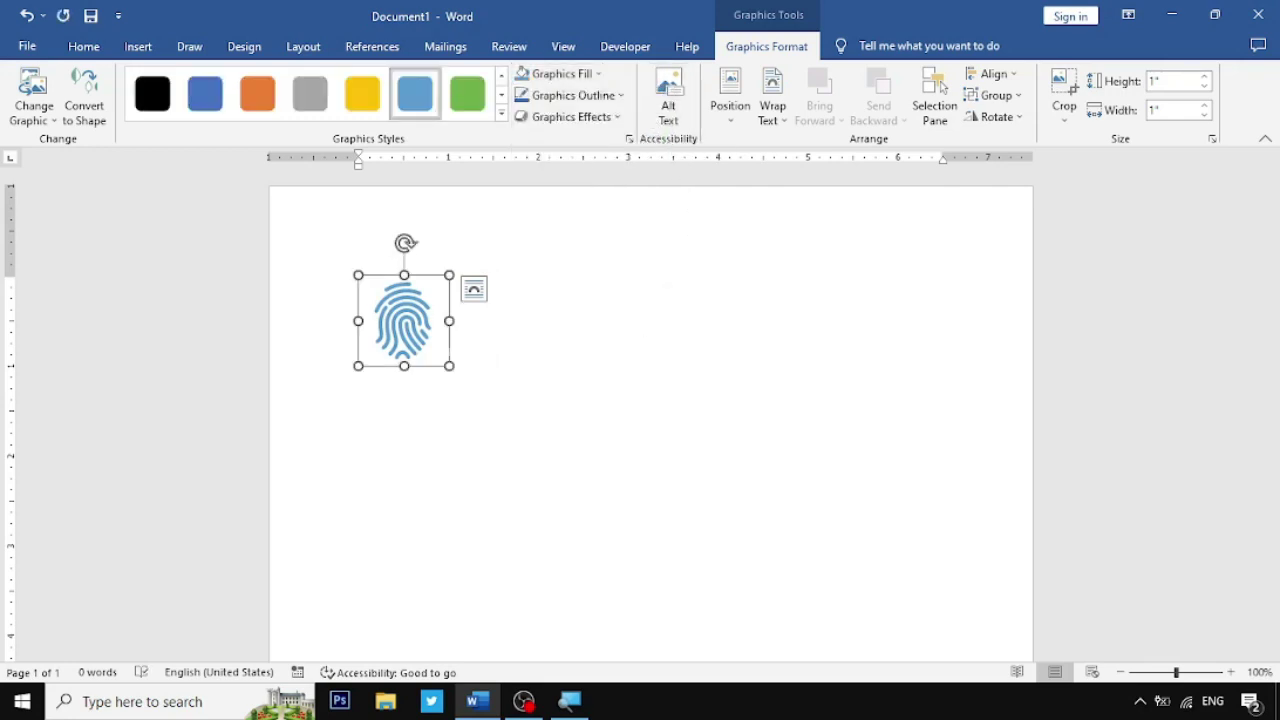